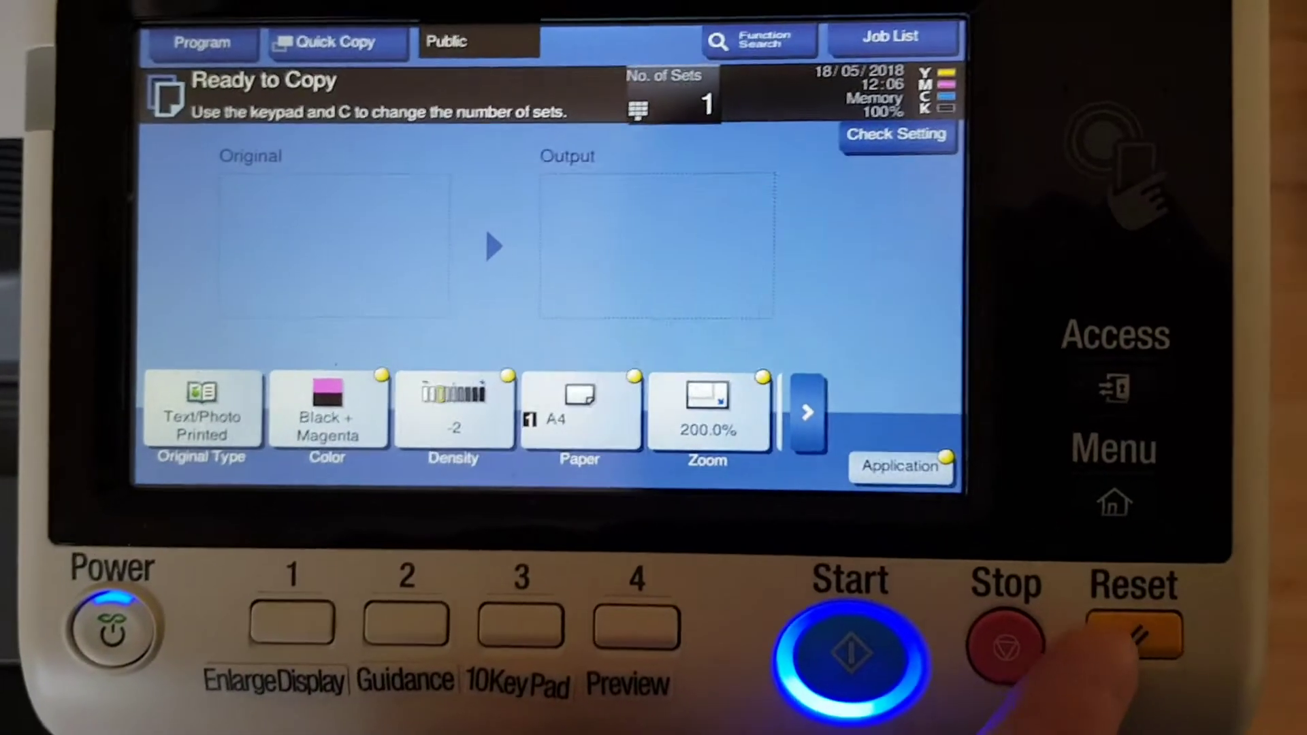
- Reset the copier to default settings and switch the colour mode to Full Color
{"action": "left_click", "coordinate": [1156, 641]}
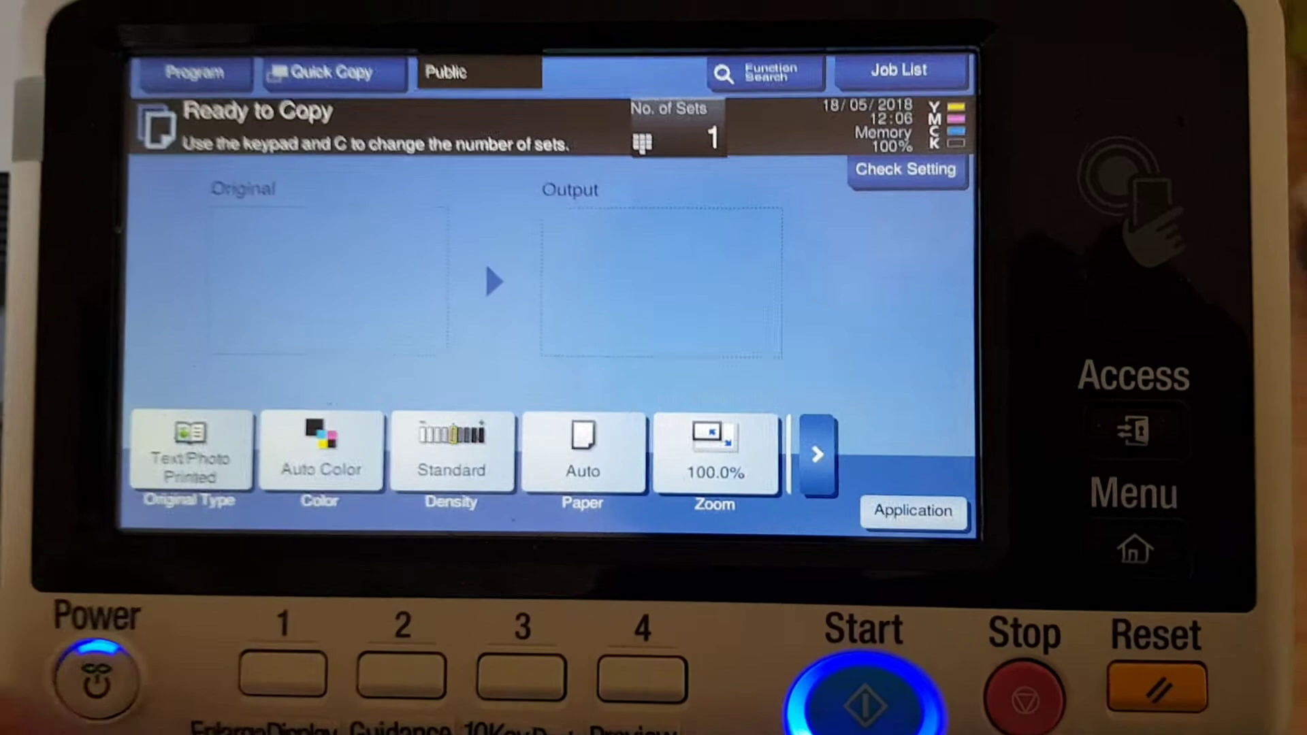
{"action": "left_click", "coordinate": [303, 455]}
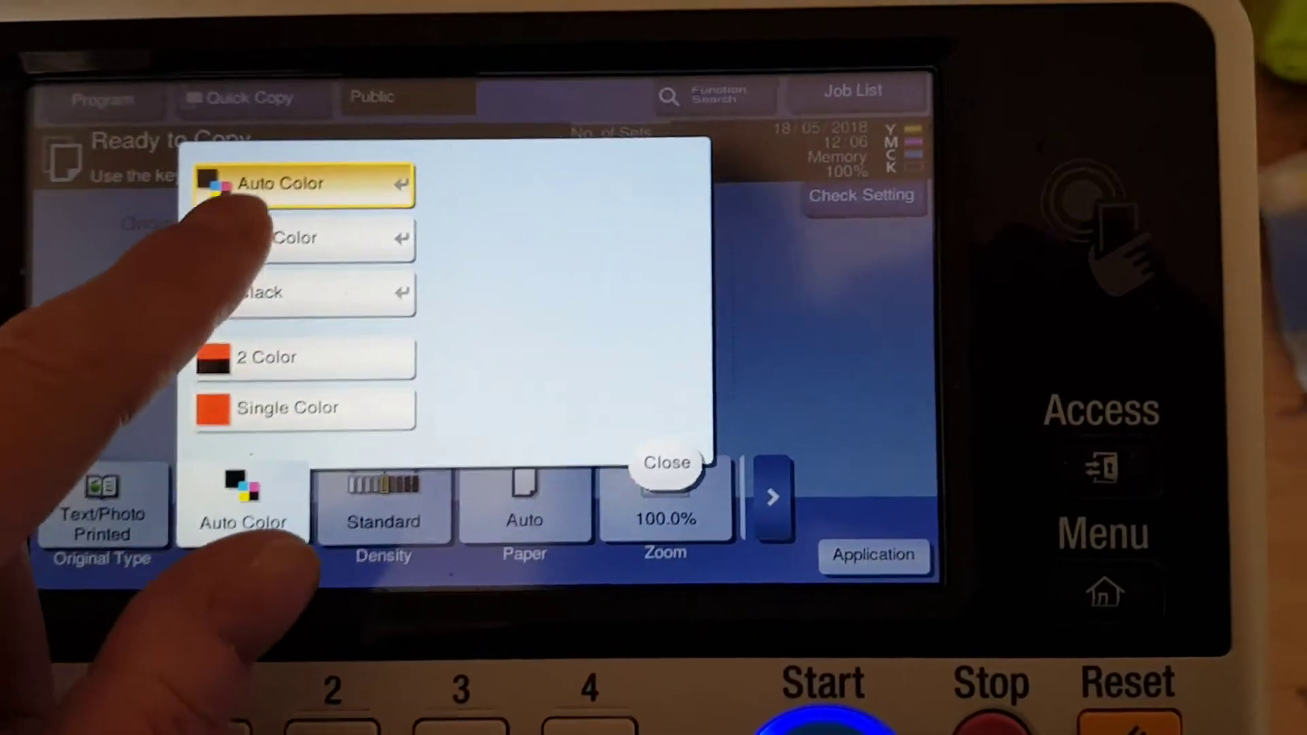
{"action": "left_click", "coordinate": [312, 238]}
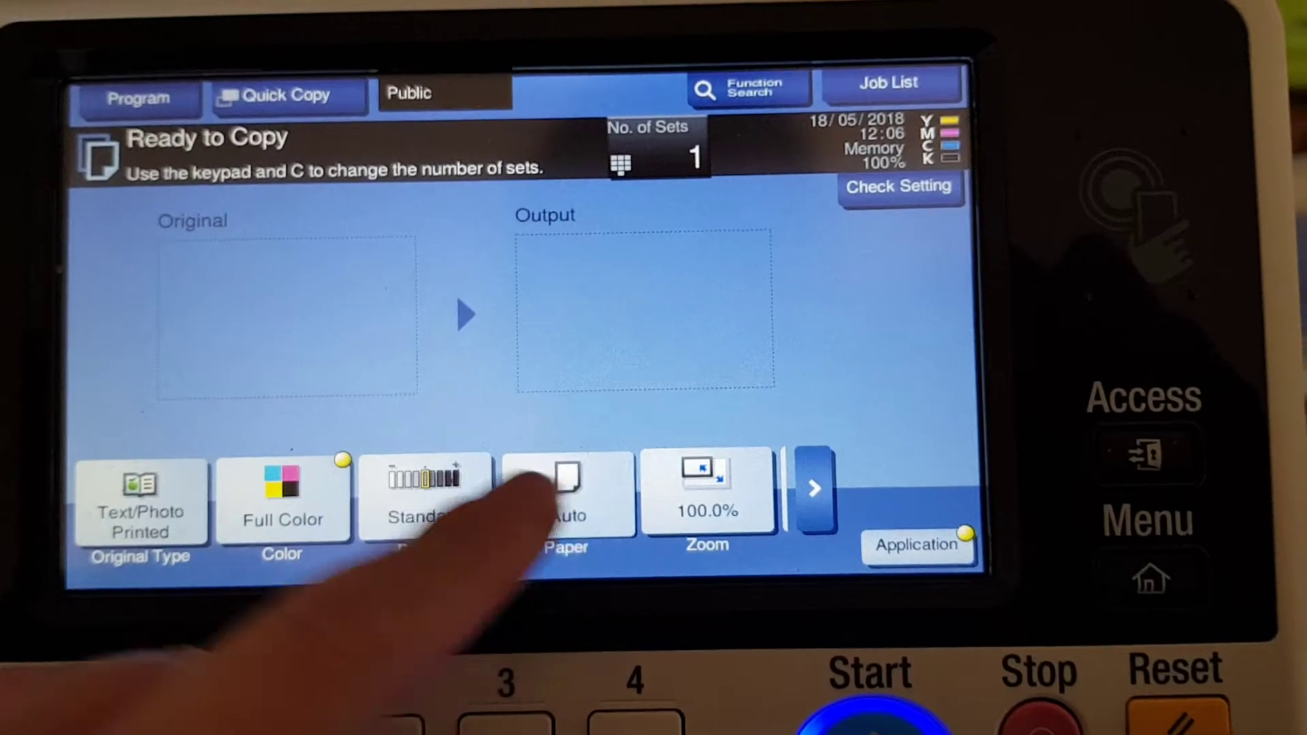
- Select A4 paper from tray 1
{"action": "left_click", "coordinate": [600, 500]}
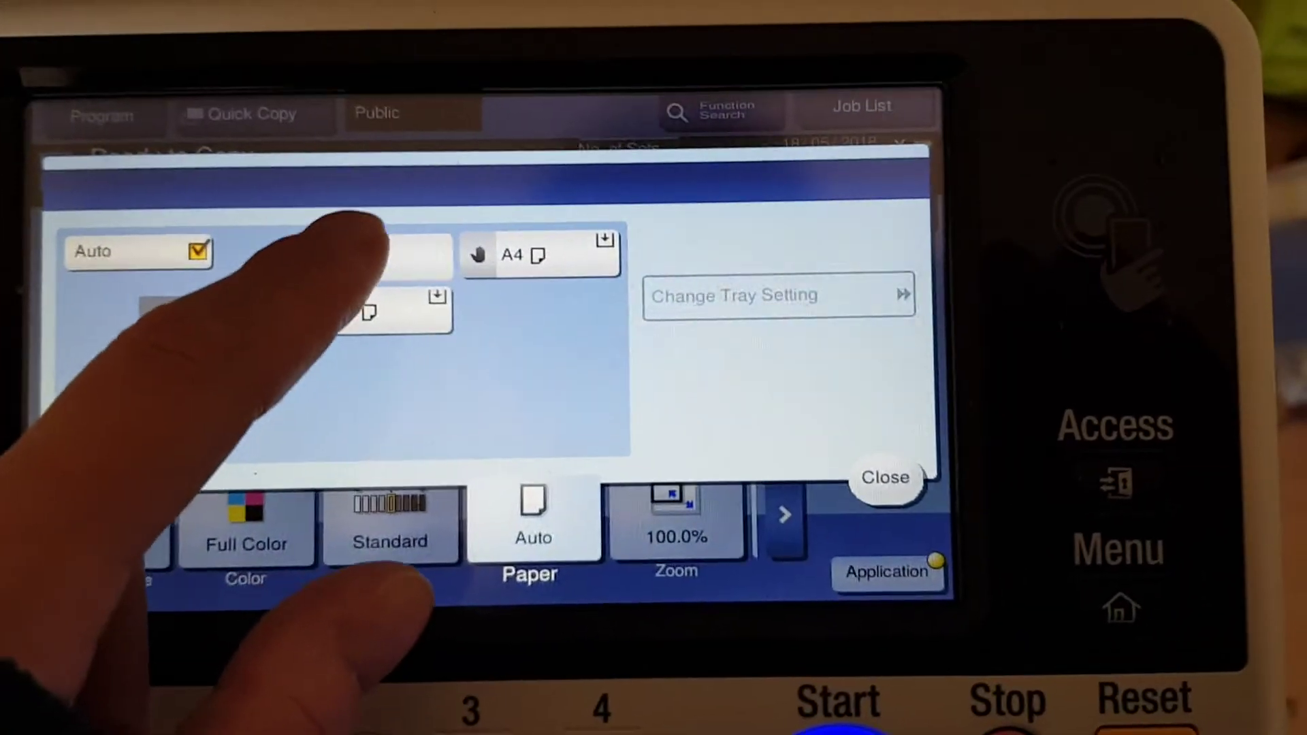
{"action": "left_click", "coordinate": [429, 213]}
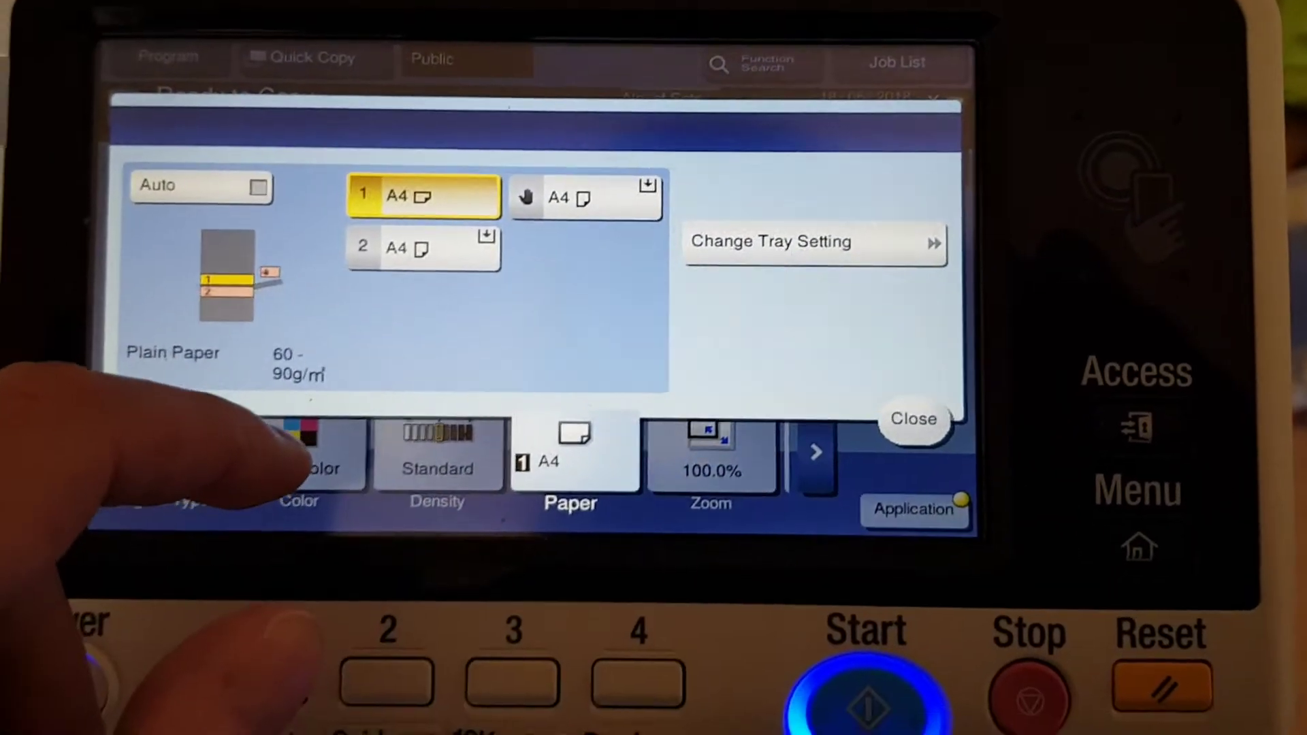
{"action": "left_click", "coordinate": [924, 413]}
- Set the zoom ratio to 400.0% and confirm it
{"action": "left_click", "coordinate": [715, 445]}
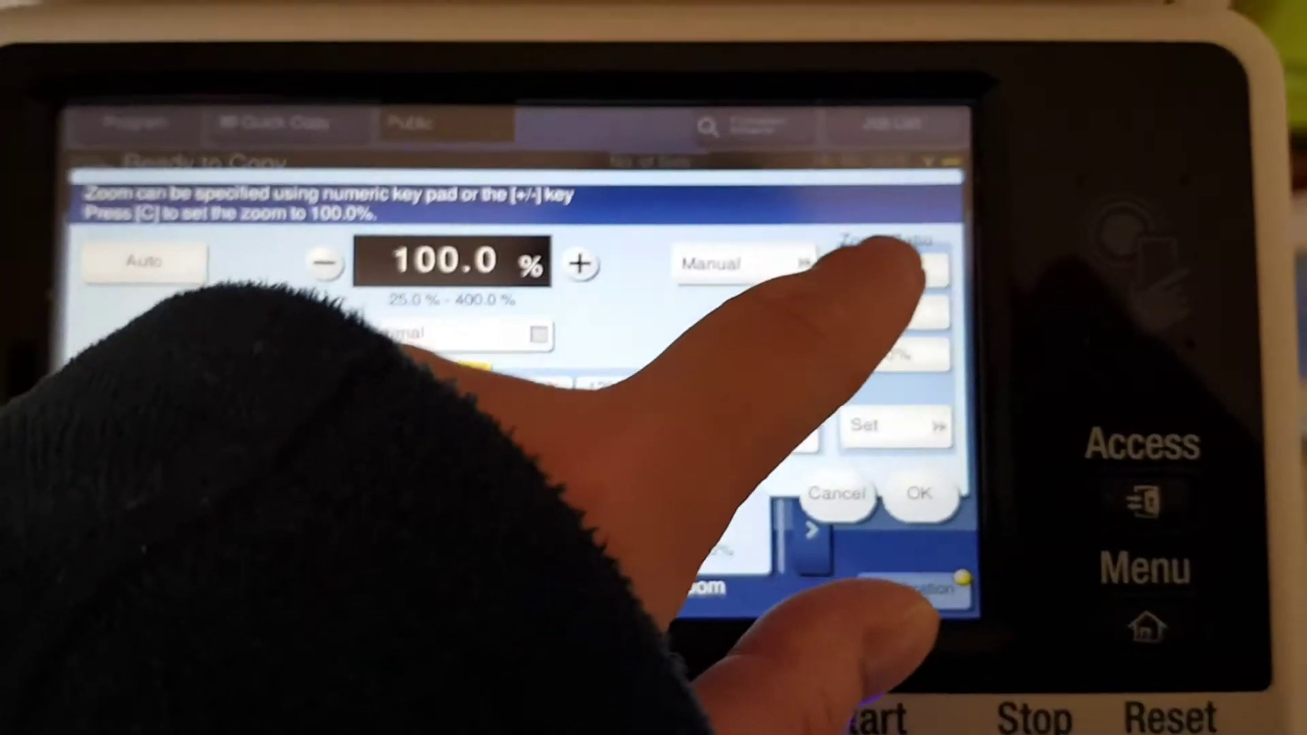
{"action": "left_click", "coordinate": [908, 214]}
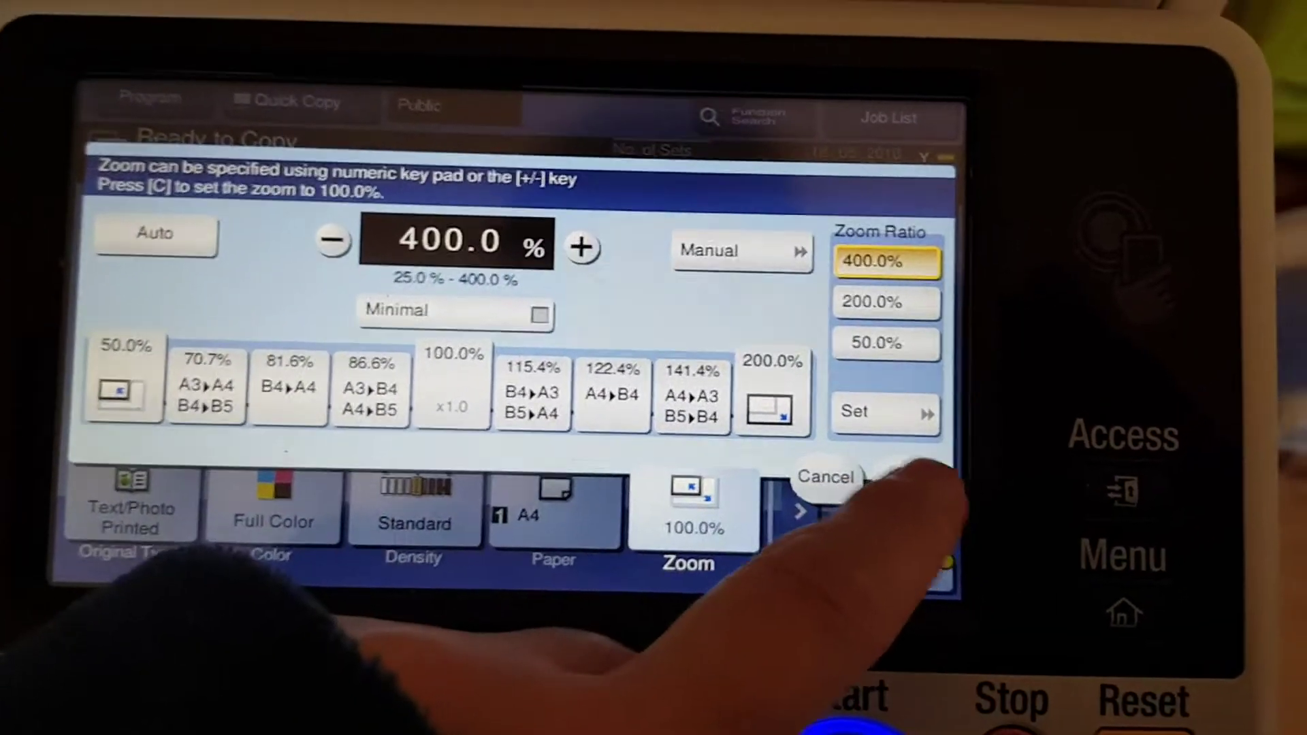
{"action": "left_click", "coordinate": [936, 499]}
{"action": "left_click", "coordinate": [899, 552]}
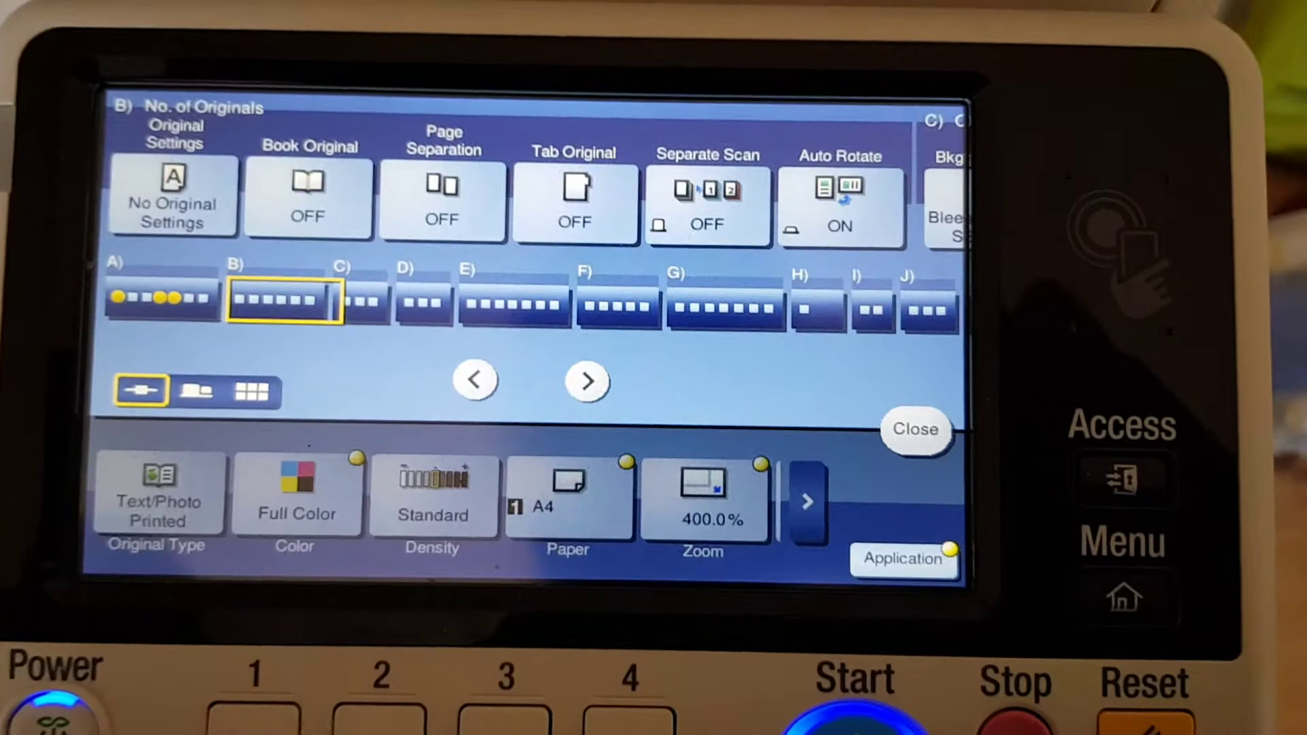
- Scroll the Application row to Edit Color and switch Neg./Pos. Reverse on
{"action": "left_click_drag", "start_coordinate": [554, 178], "coordinate": [184, 179]}
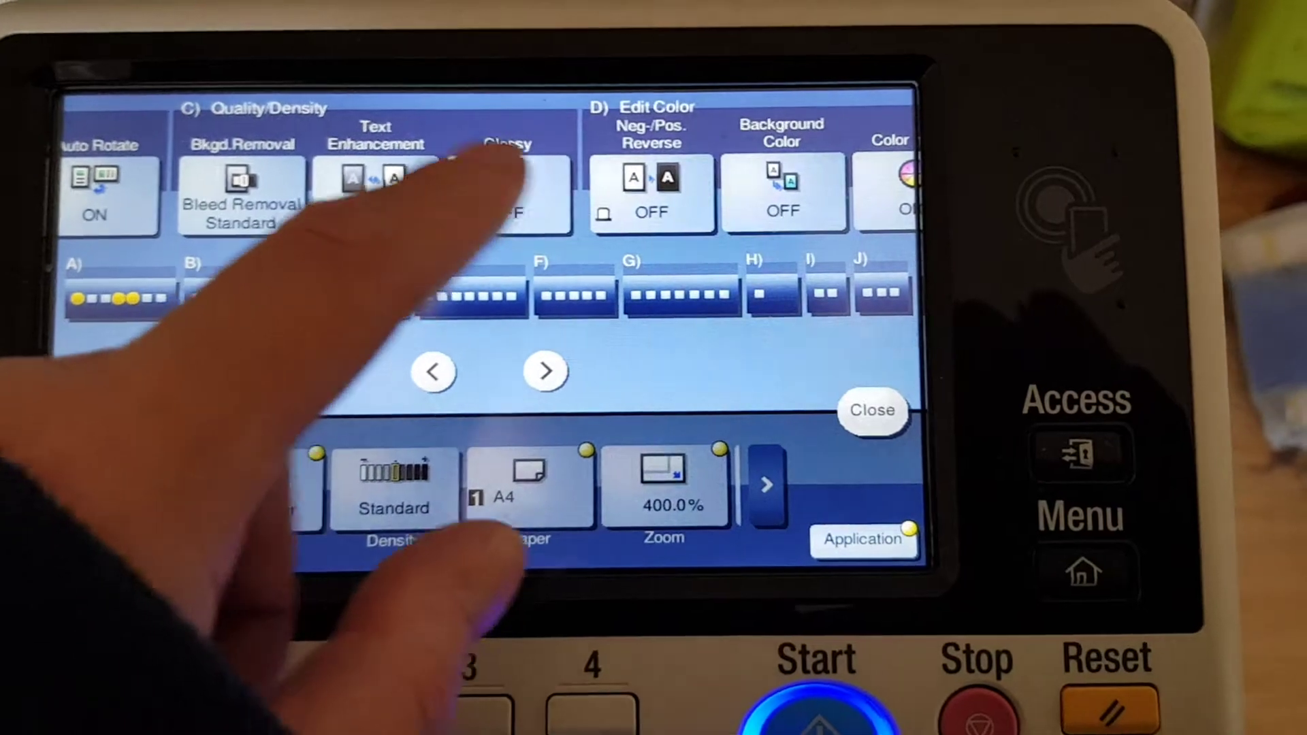
{"action": "left_click_drag", "start_coordinate": [379, 163], "coordinate": [255, 179]}
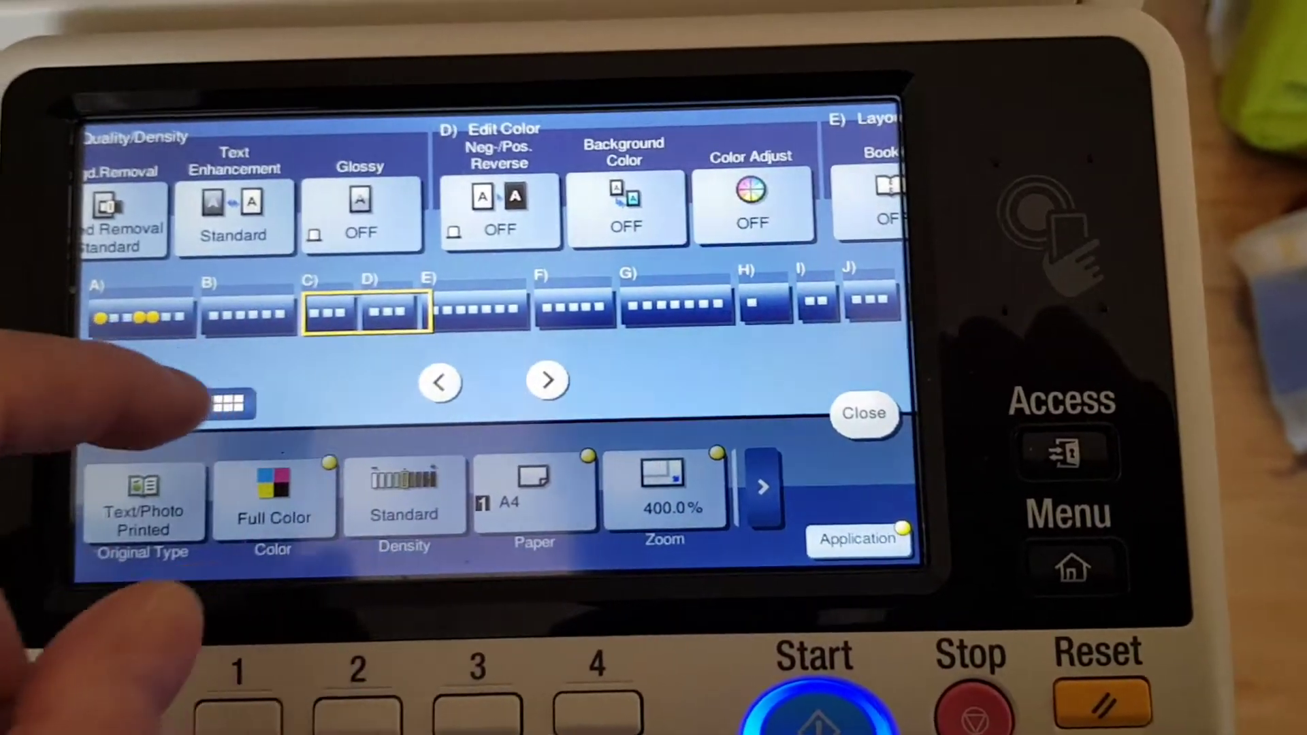
{"action": "left_click", "coordinate": [501, 210]}
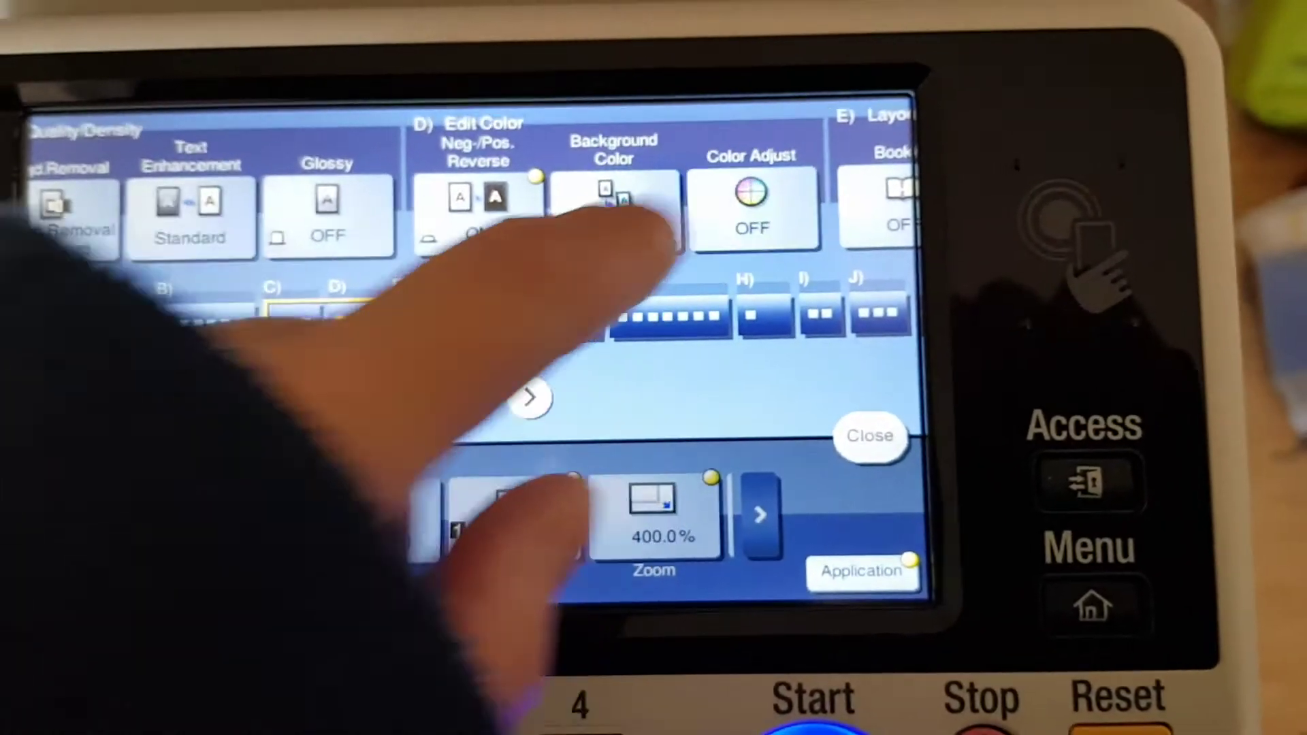
- In Color Adjust, raise saturation to +3 and contrast to +1
{"action": "left_click", "coordinate": [751, 204]}
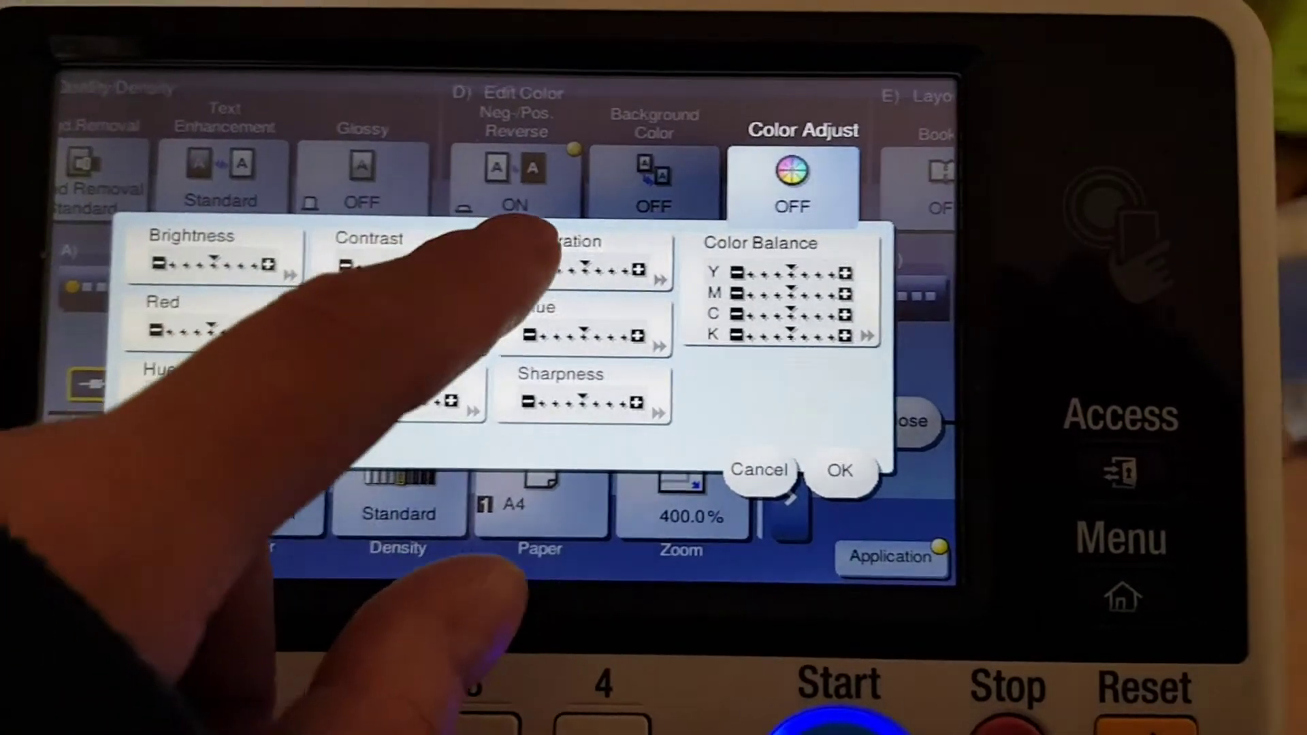
{"action": "left_click", "coordinate": [531, 243]}
{"action": "left_click", "coordinate": [521, 343]}
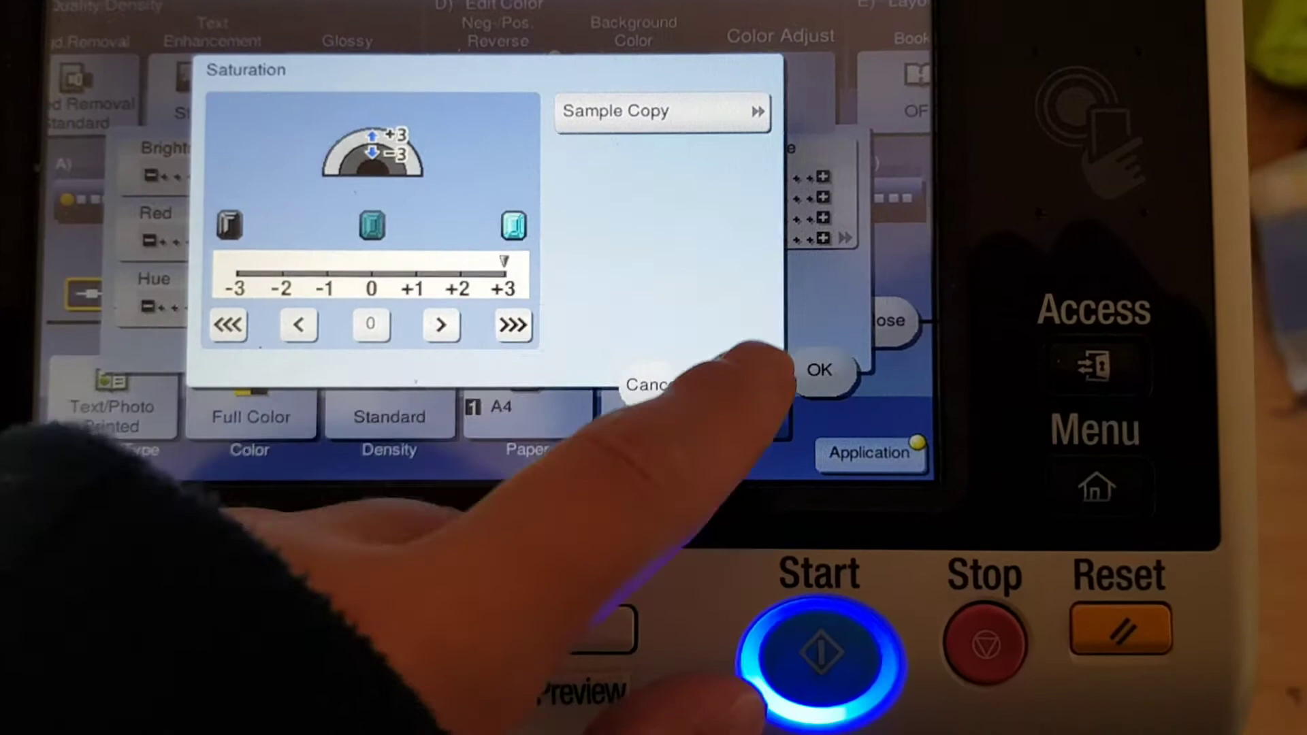
{"action": "left_click", "coordinate": [818, 370]}
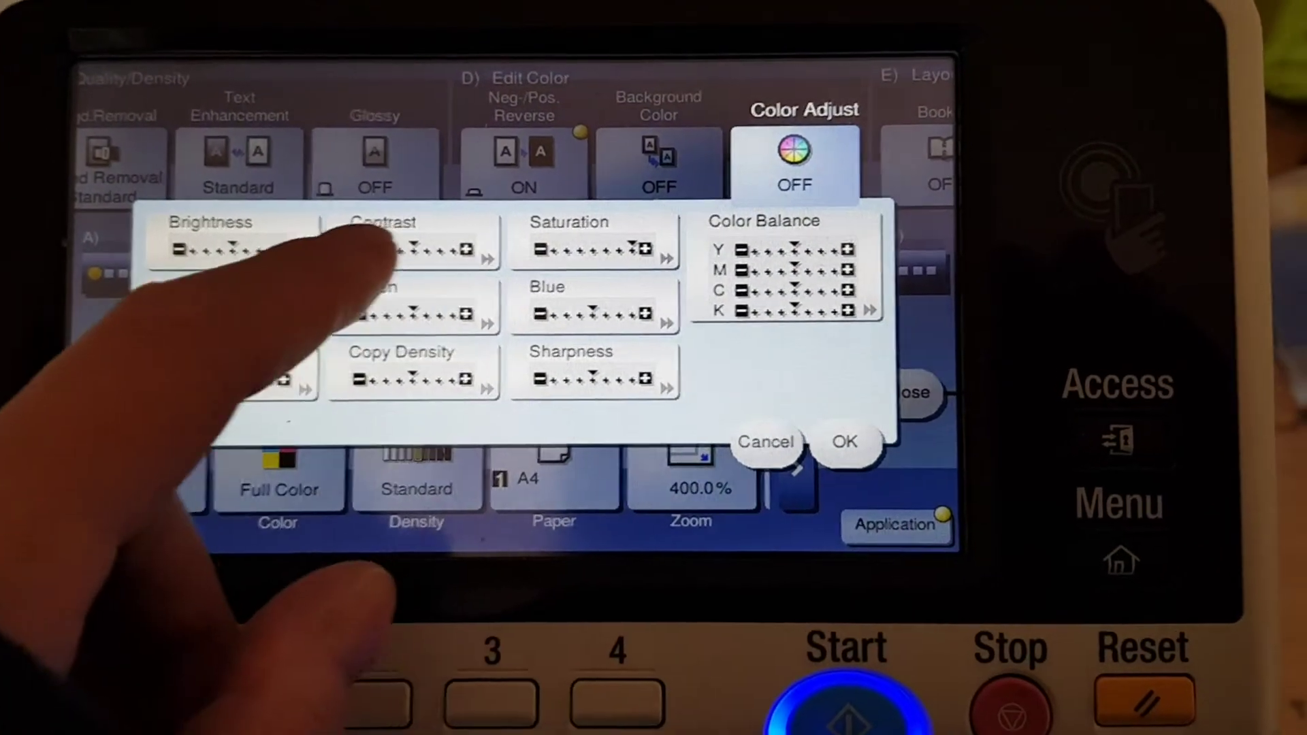
{"action": "left_click", "coordinate": [403, 250]}
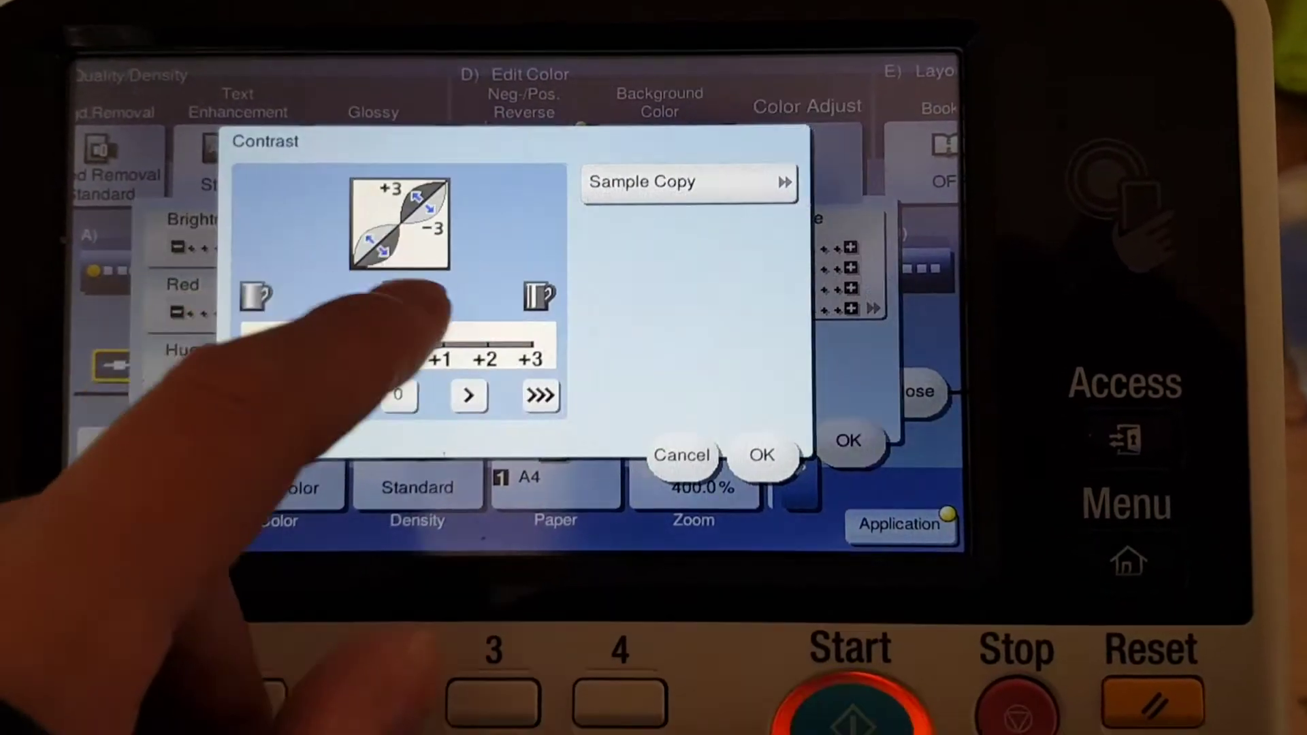
{"action": "left_click", "coordinate": [460, 386]}
{"action": "left_click", "coordinate": [755, 445]}
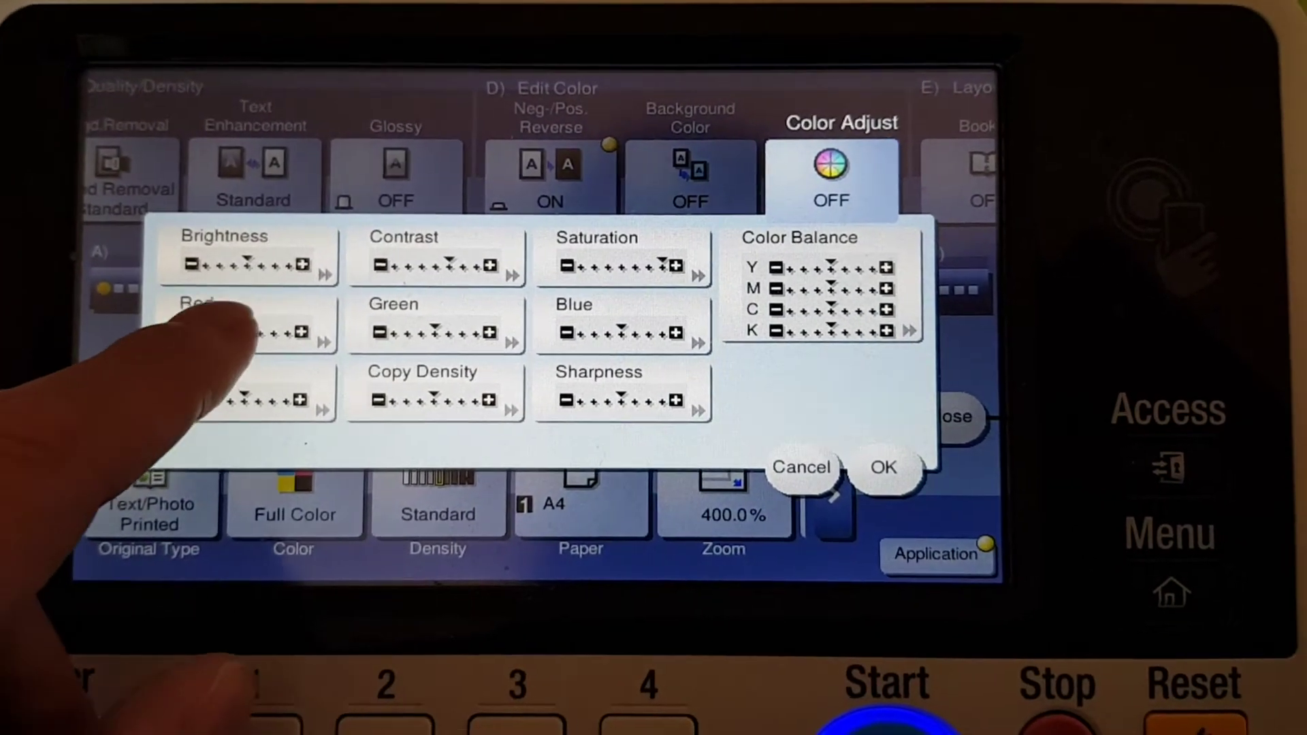
- Raise red, darken brightness, shift hue and raise sharpness to +3
{"action": "left_click", "coordinate": [210, 331]}
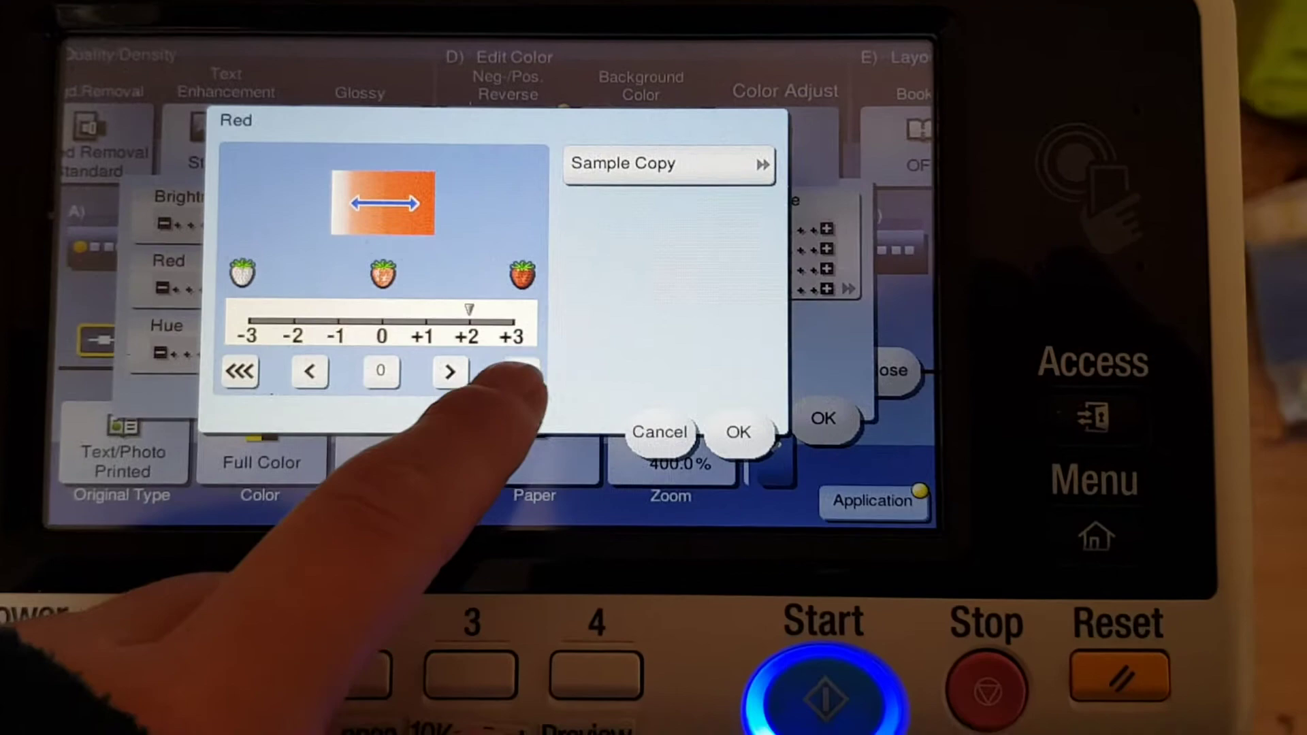
{"action": "left_click", "coordinate": [762, 444]}
{"action": "left_click", "coordinate": [265, 229]}
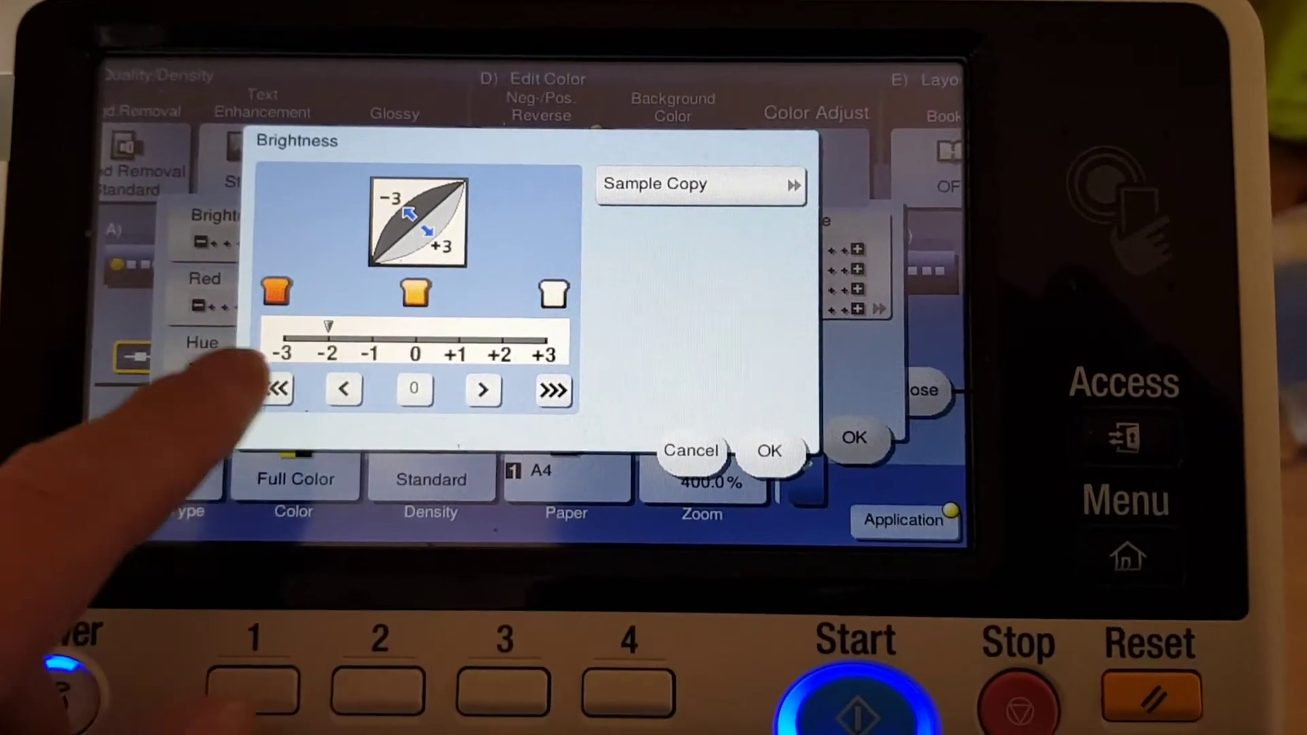
{"action": "left_click", "coordinate": [768, 450]}
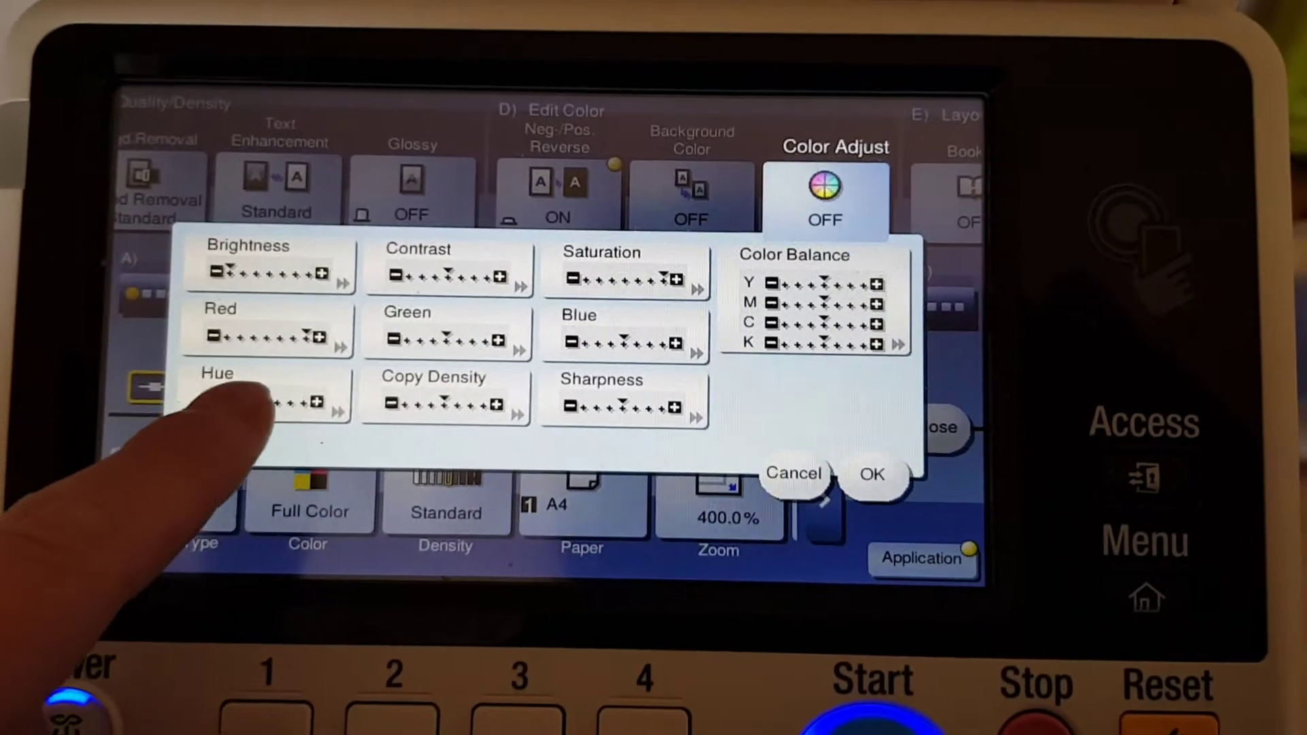
{"action": "left_click", "coordinate": [261, 393]}
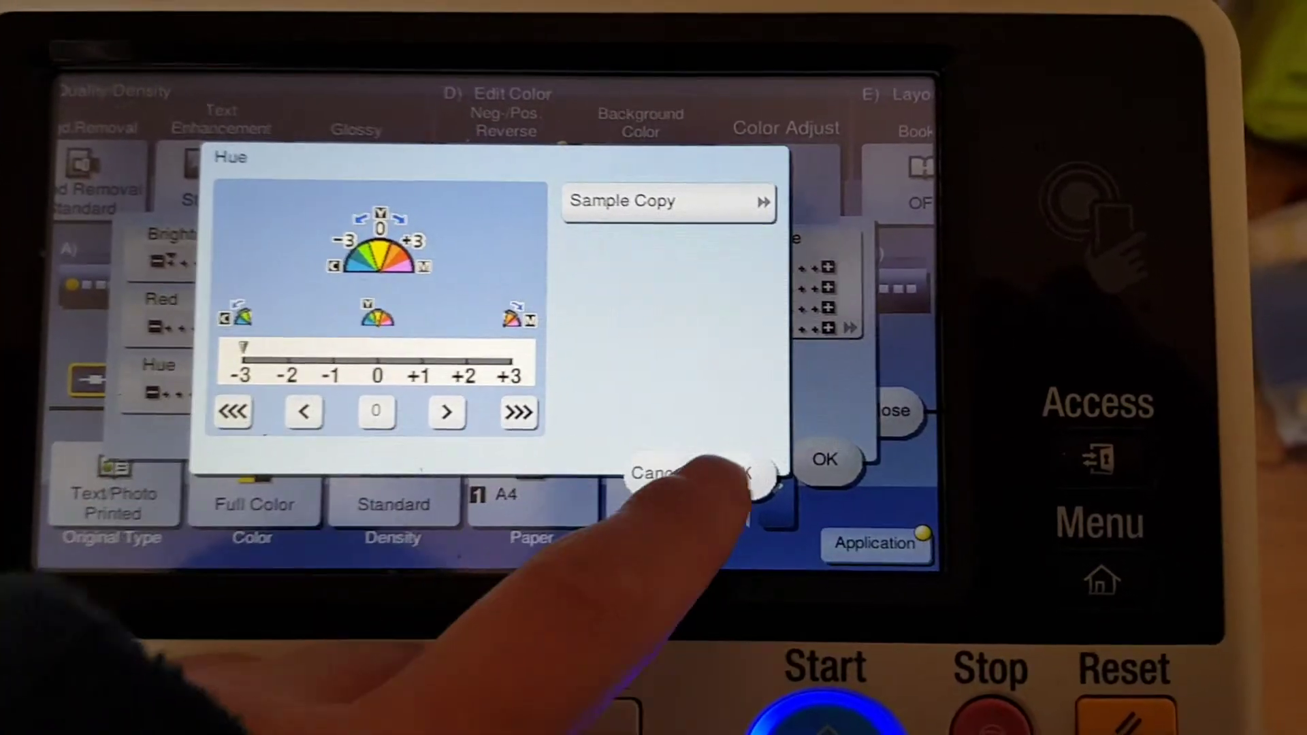
{"action": "left_click", "coordinate": [779, 483]}
{"action": "left_click", "coordinate": [552, 398]}
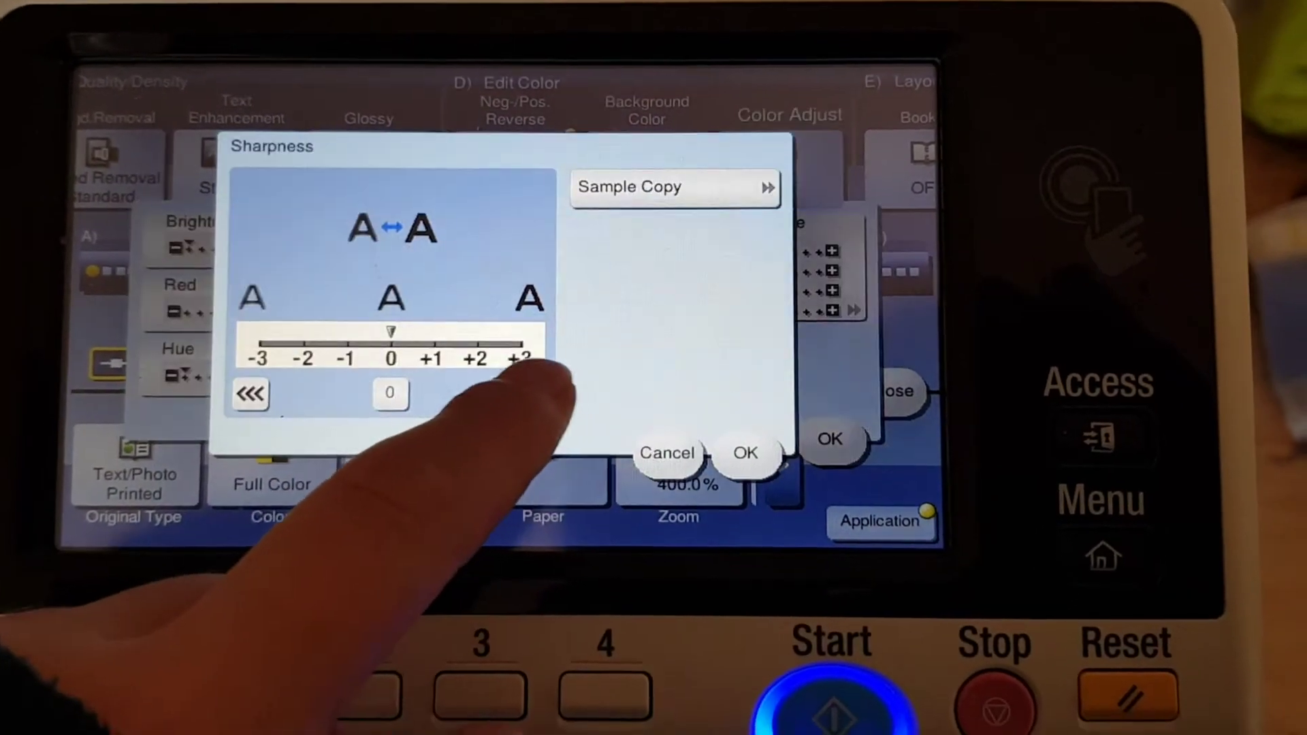
{"action": "left_click", "coordinate": [523, 370]}
{"action": "left_click", "coordinate": [743, 464]}
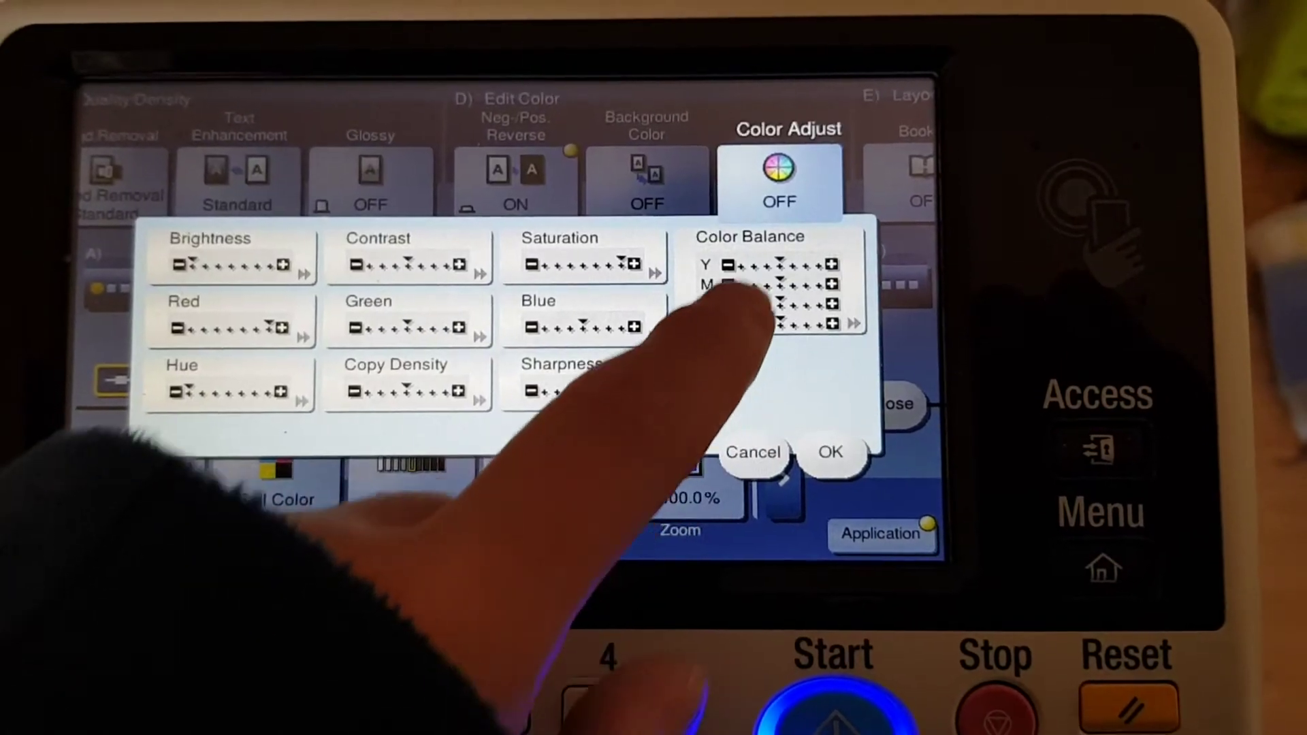
- Shift the yellow, cyan and black colour balance levels upward and confirm
{"action": "left_click", "coordinate": [783, 306]}
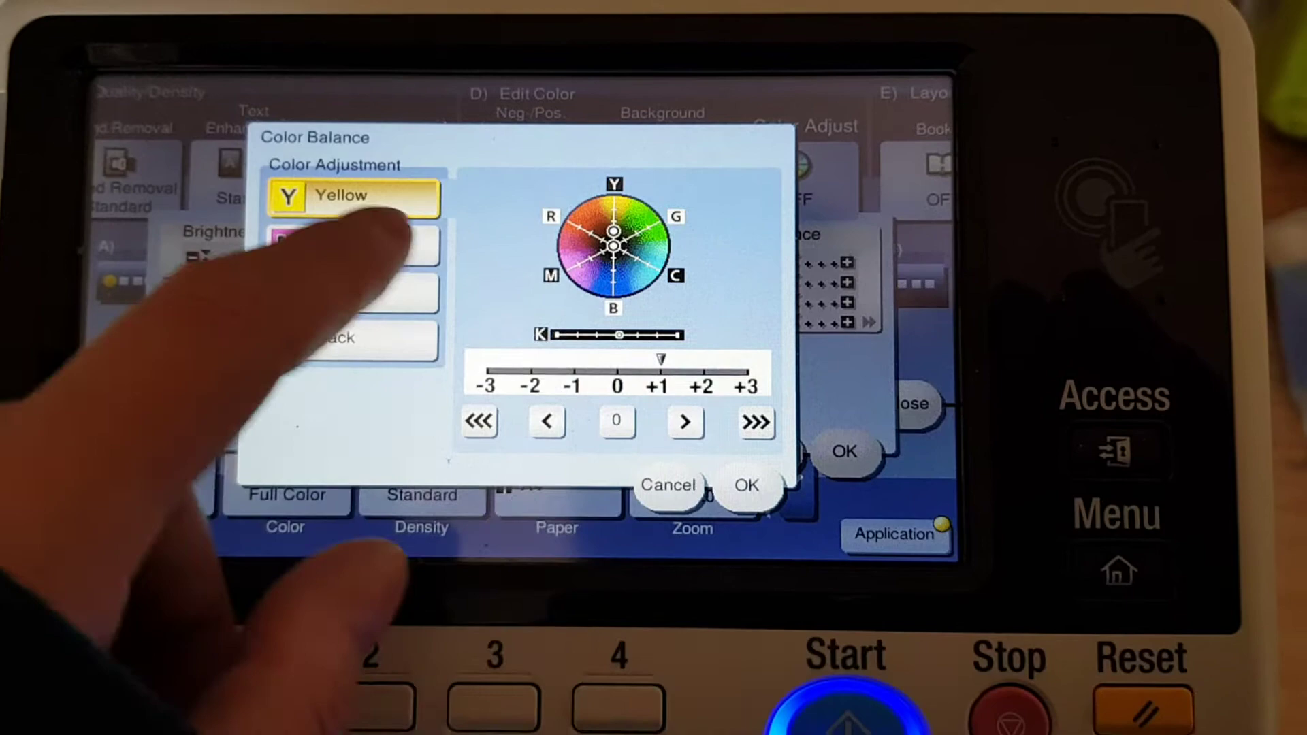
{"action": "left_click", "coordinate": [353, 236]}
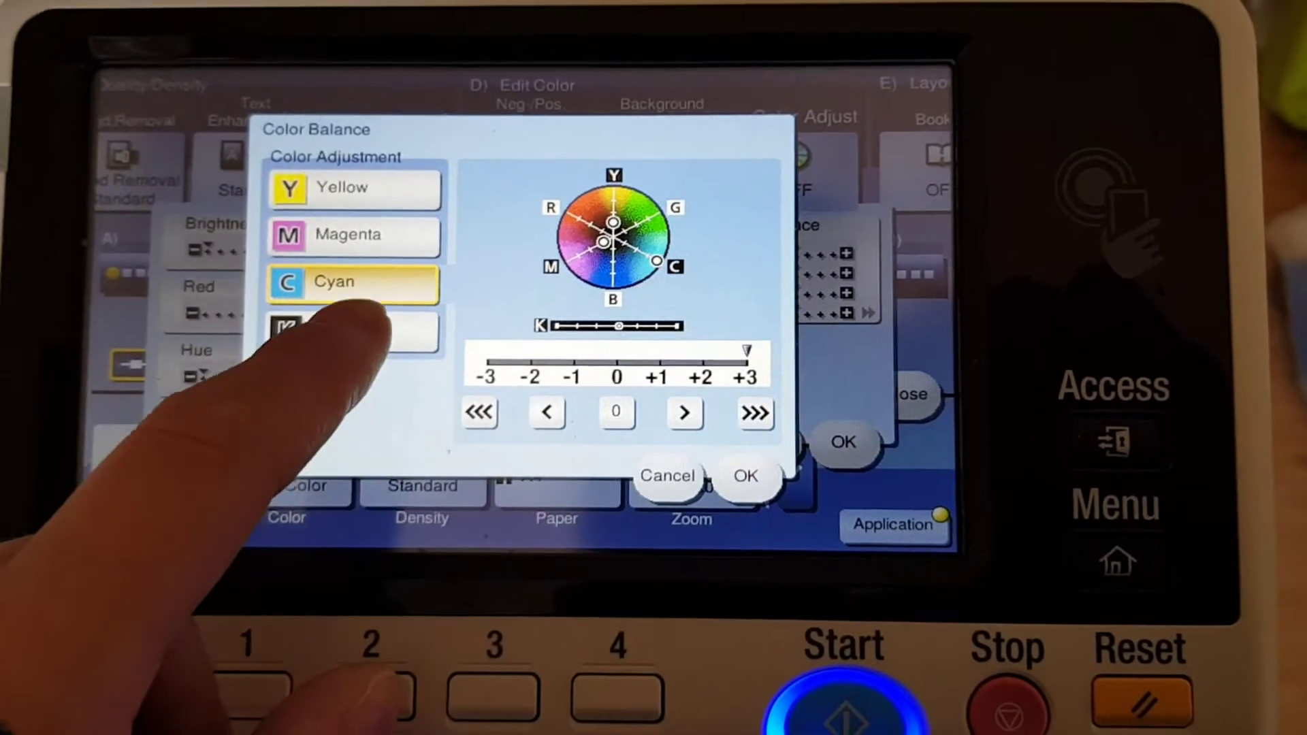
{"action": "left_click", "coordinate": [347, 314]}
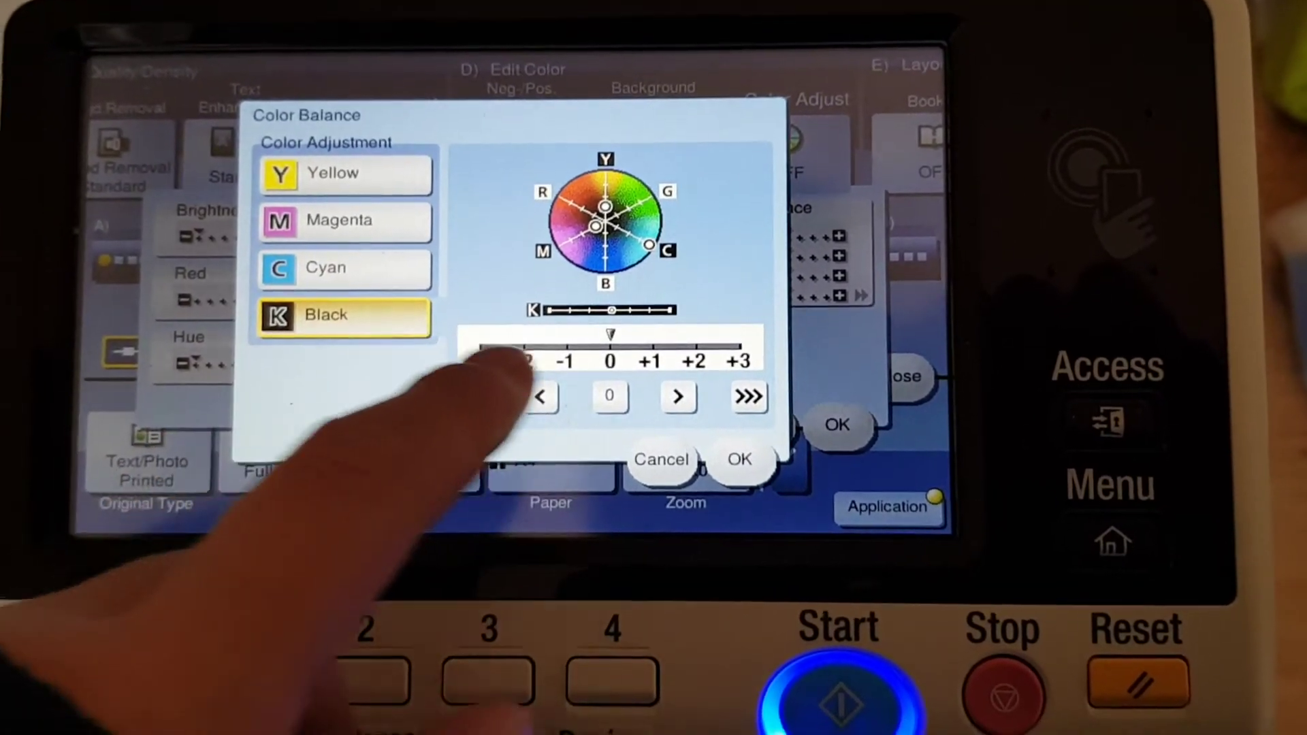
{"action": "left_click", "coordinate": [736, 404]}
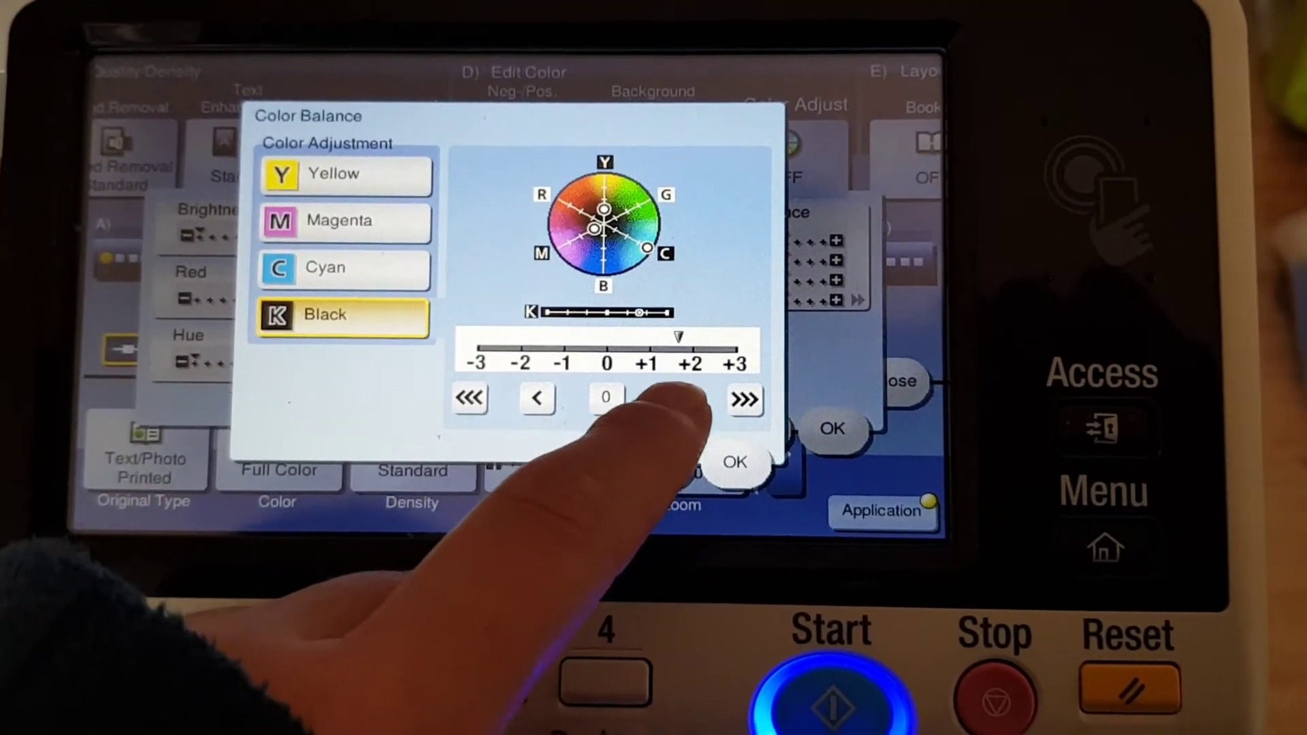
{"action": "left_click", "coordinate": [727, 461]}
- Apply the colour adjustments and close the Application settings
{"action": "left_click", "coordinate": [822, 435]}
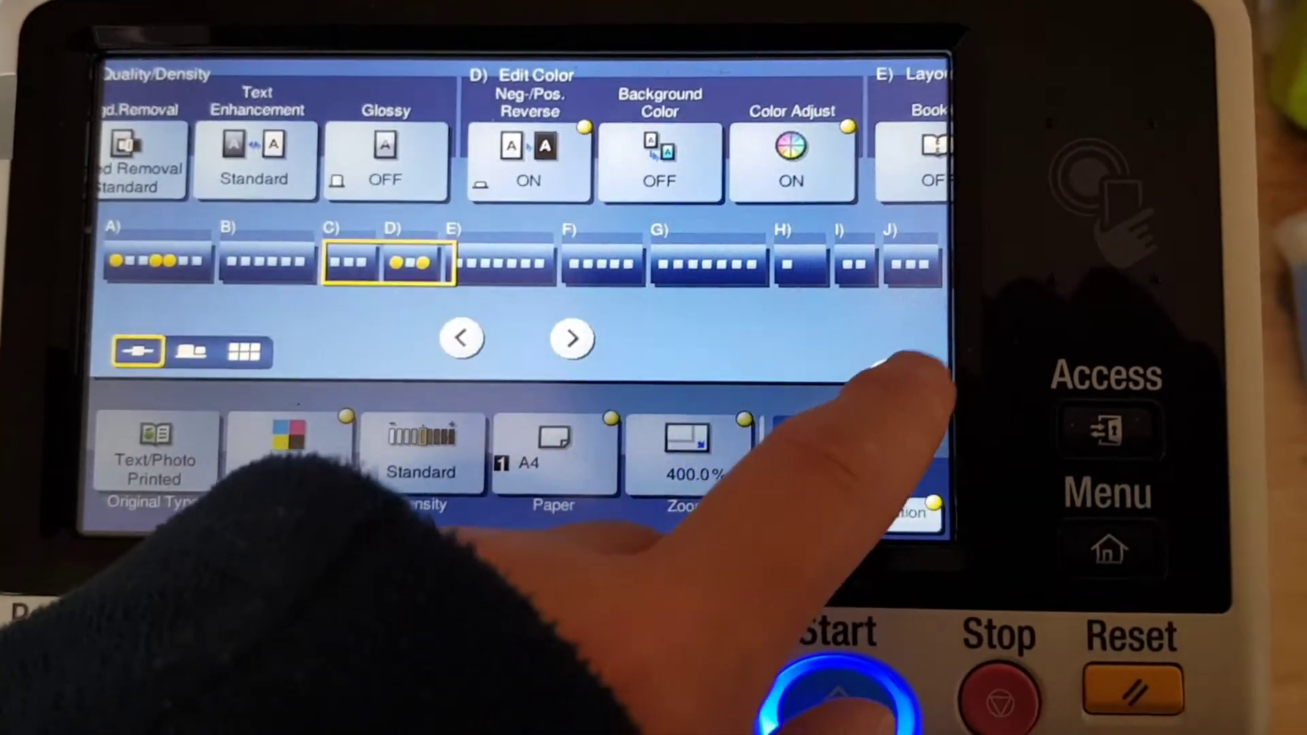
{"action": "left_click", "coordinate": [904, 400]}
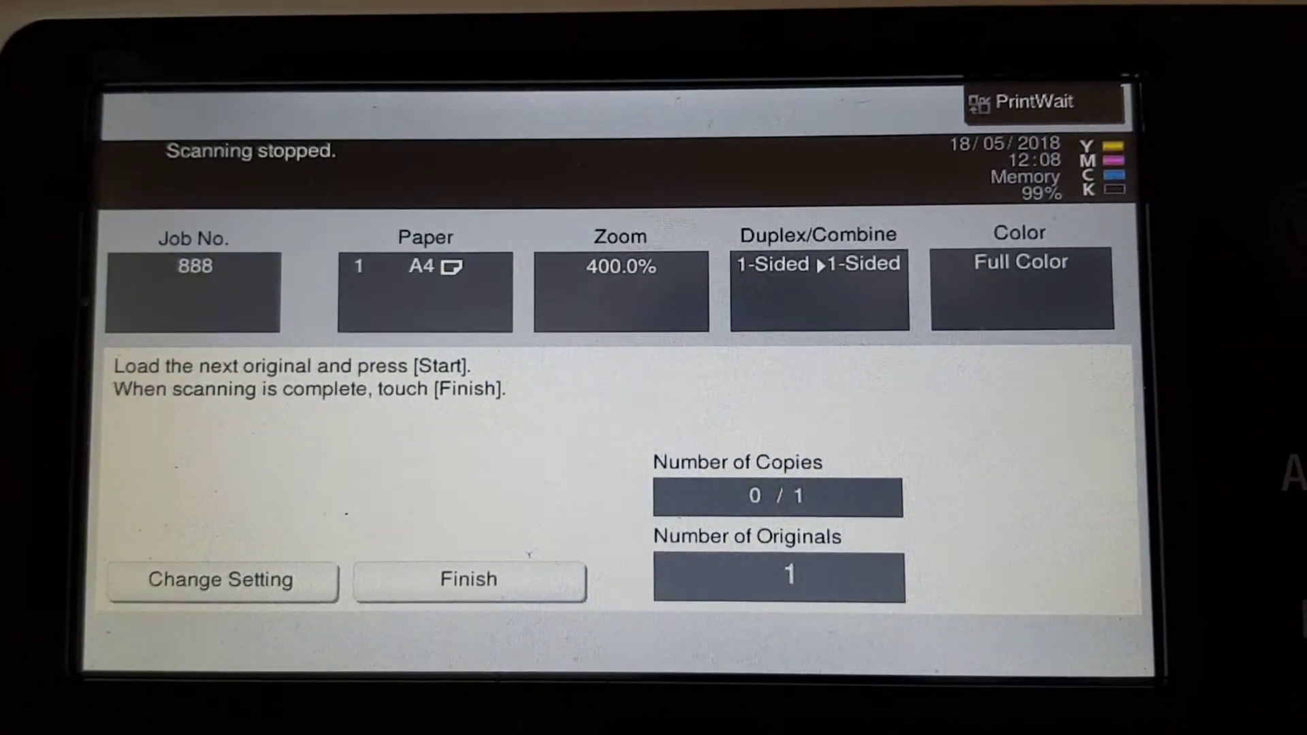
- Finish scanning and print copy job 888 with the Start key
{"action": "left_click", "coordinate": [429, 588]}
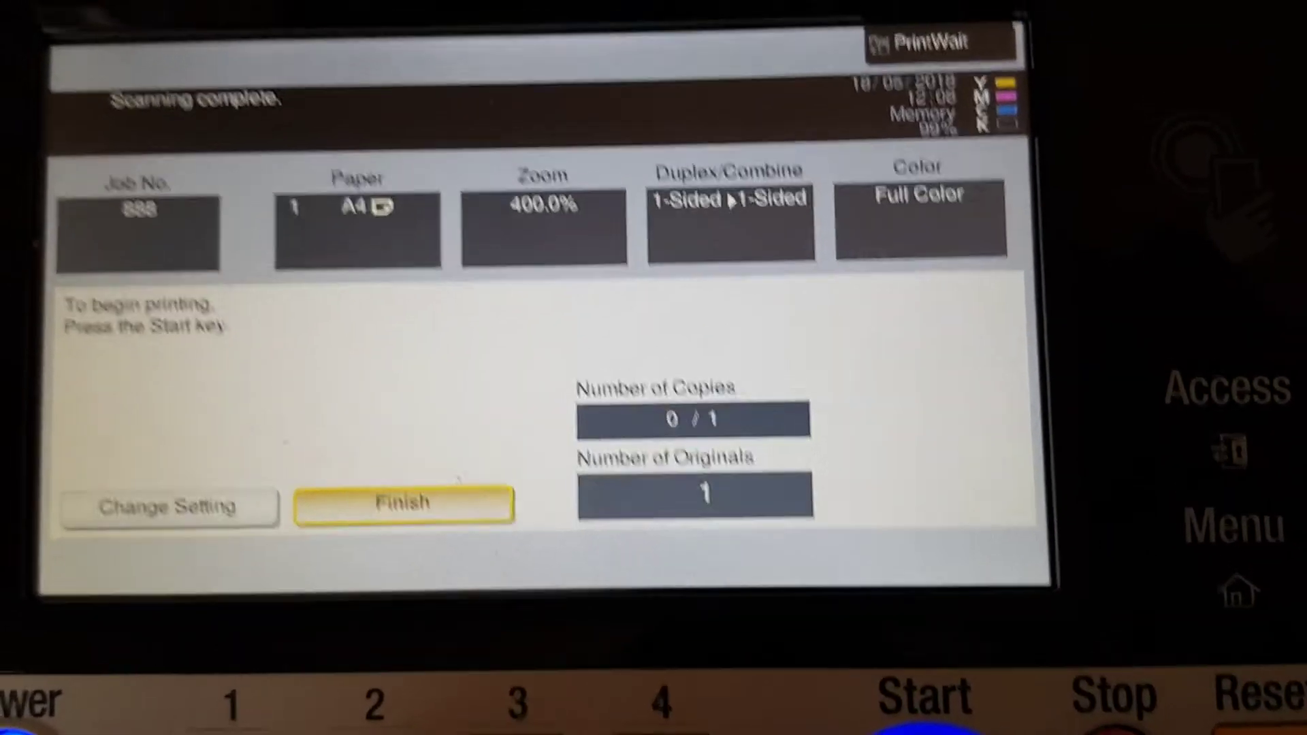
{"action": "left_click", "coordinate": [924, 699]}
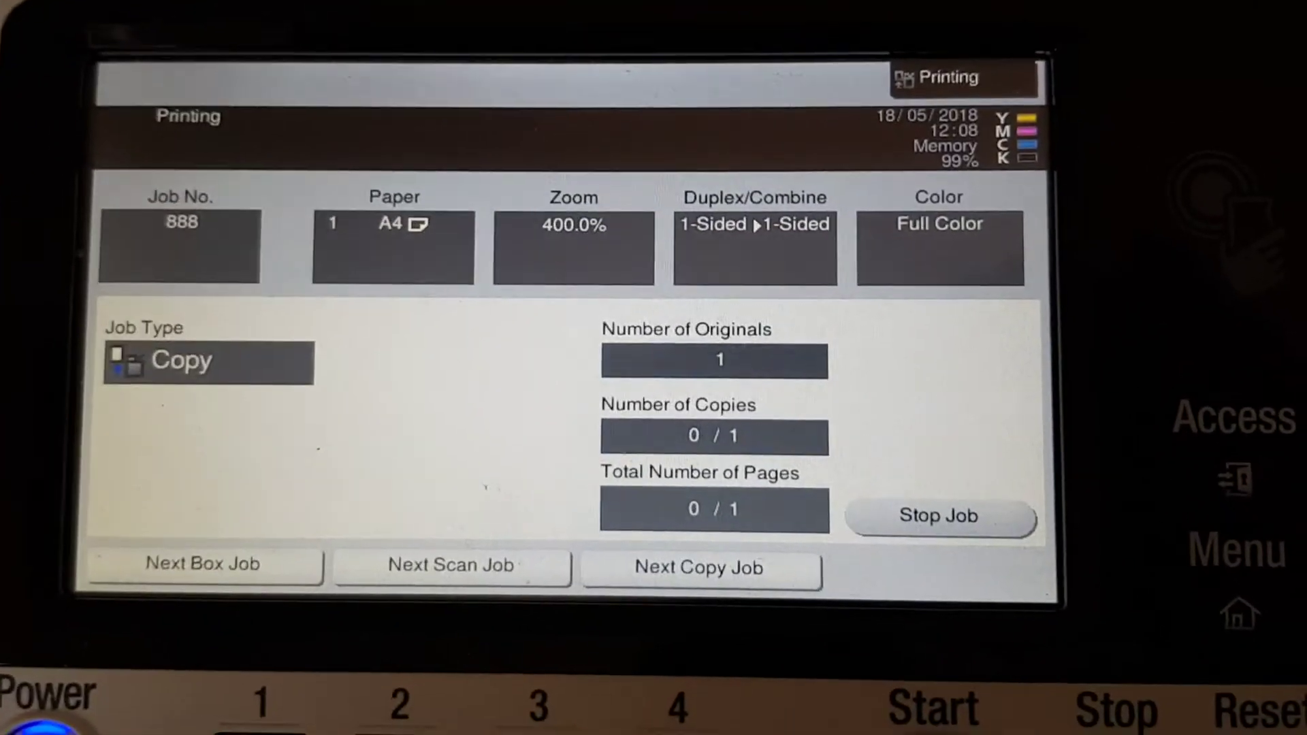